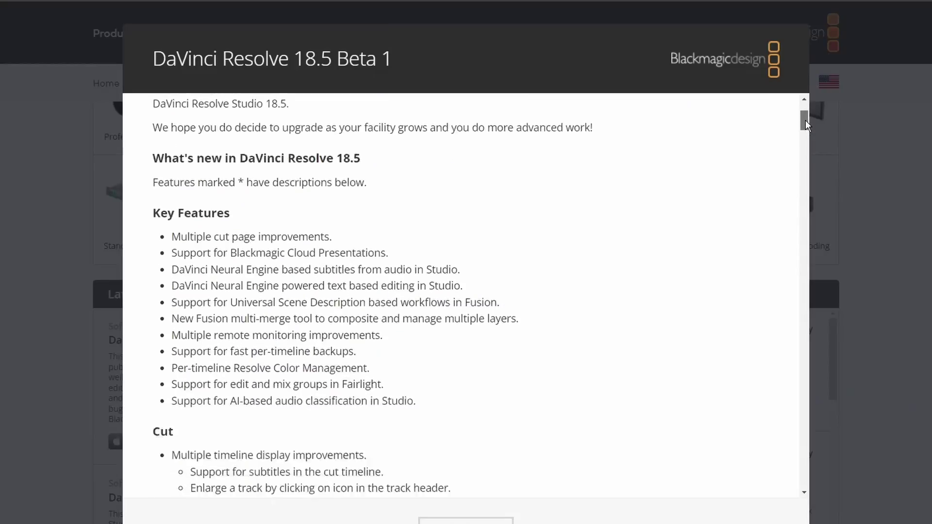
Scroll the 18.5 Beta 1 release notes down past Cut to the Media and Edit sections.
left_click_drag(806, 128, 800, 155)
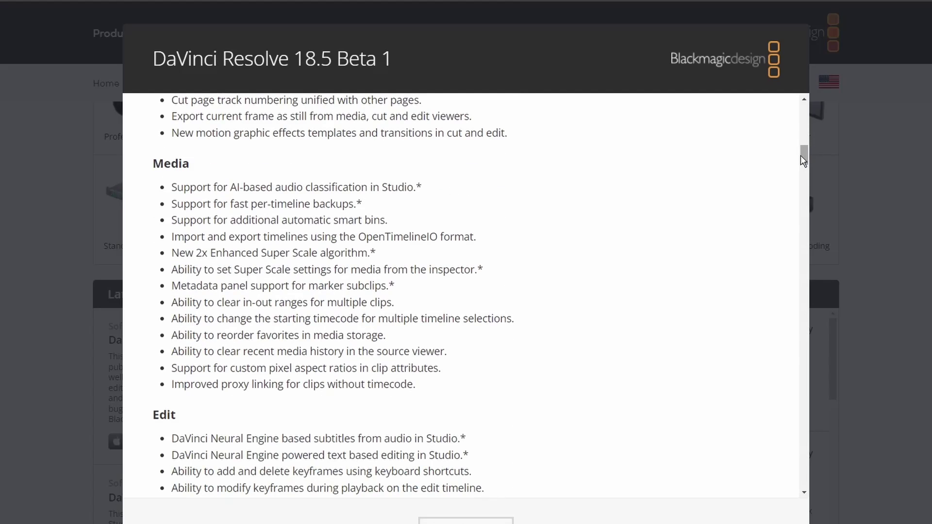
left_click_drag(800, 155, 799, 171)
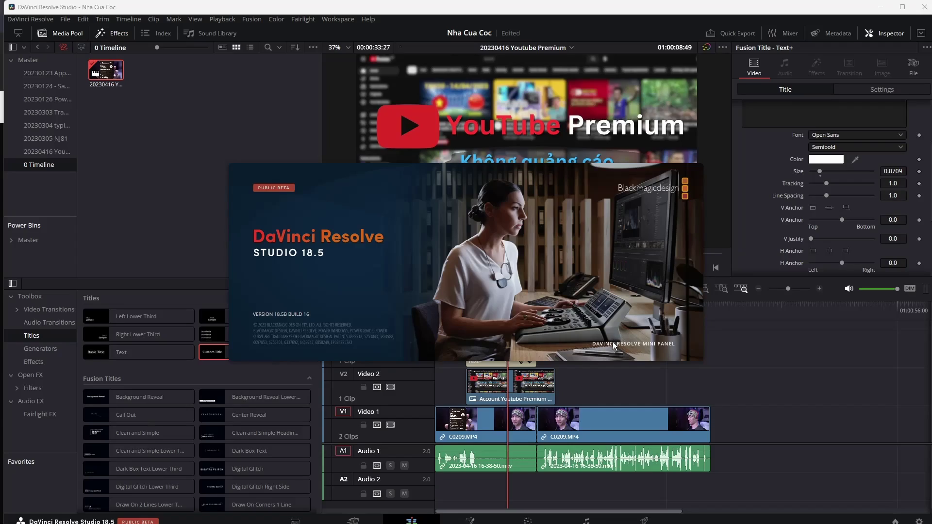
Dismiss the splash screen and add a Subtitle 1 track from the track header's menu.
left_click(612, 342)
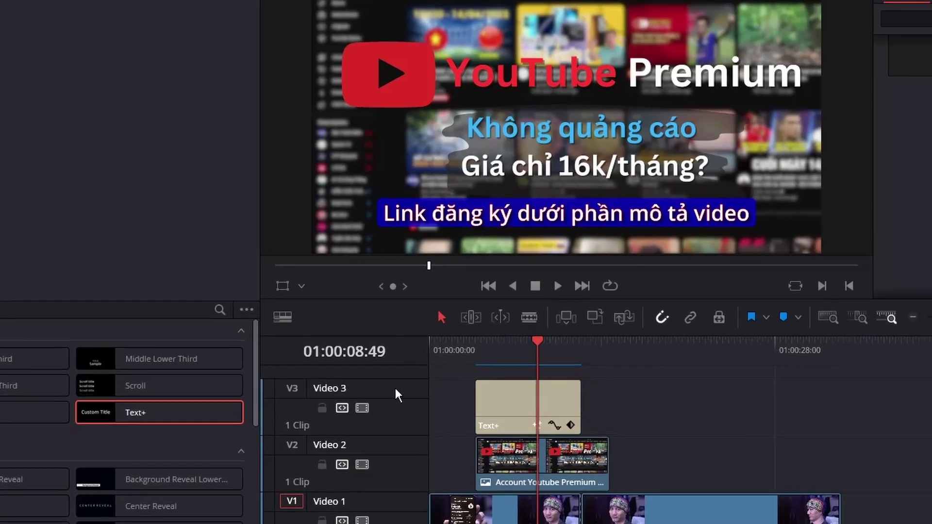
right_click(405, 335)
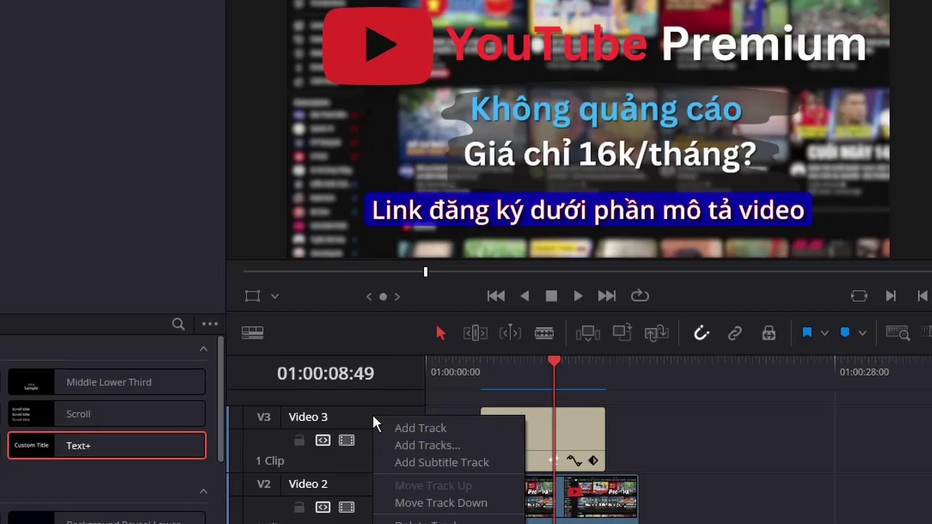
left_click(436, 469)
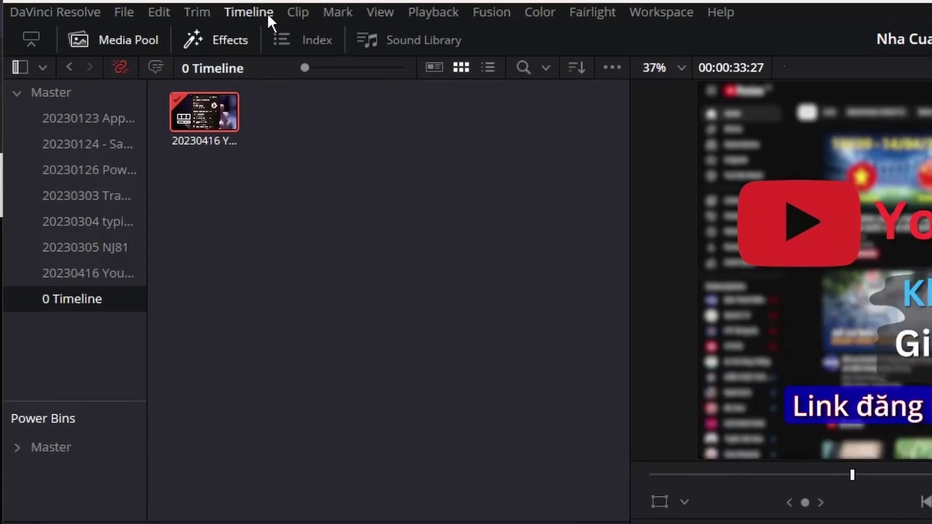
Create English subtitles from audio at 42 characters per line, then scrub to preview them.
left_click(280, 13)
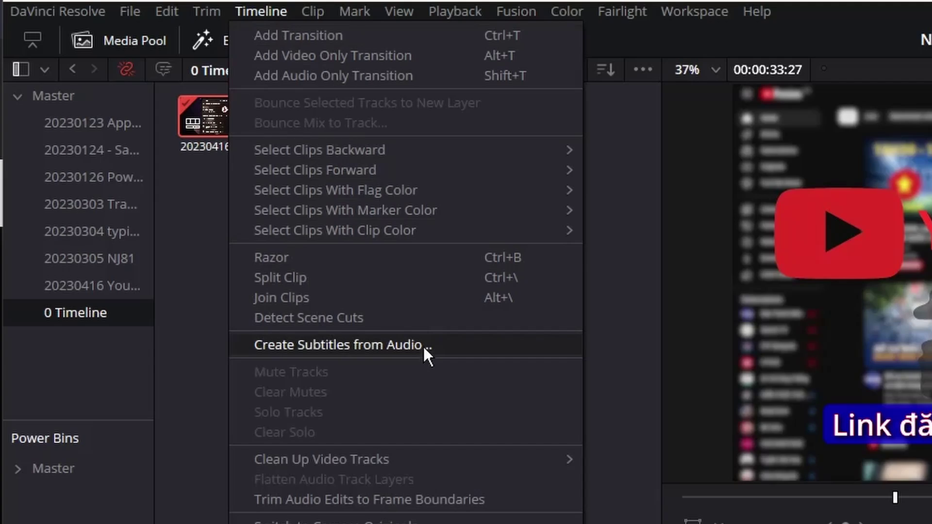
left_click(496, 346)
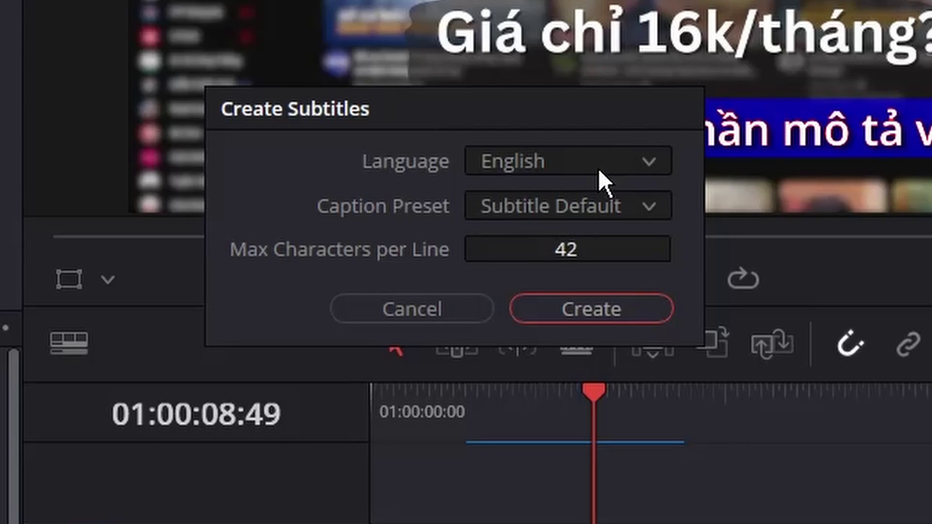
left_click(607, 161)
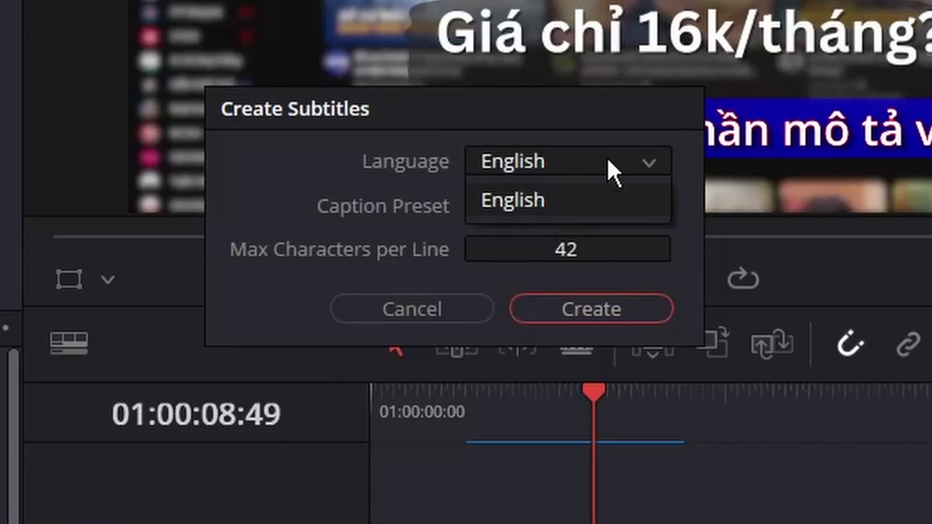
left_click(548, 200)
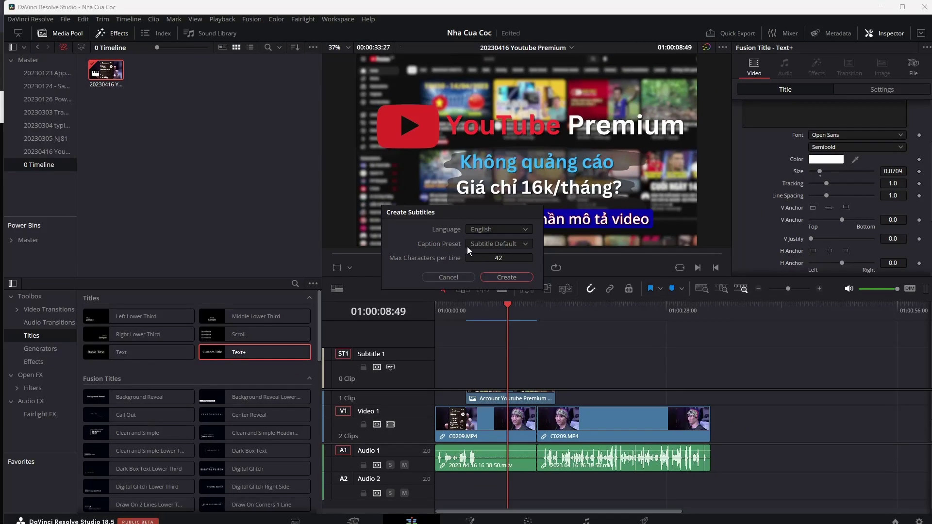
left_click(514, 277)
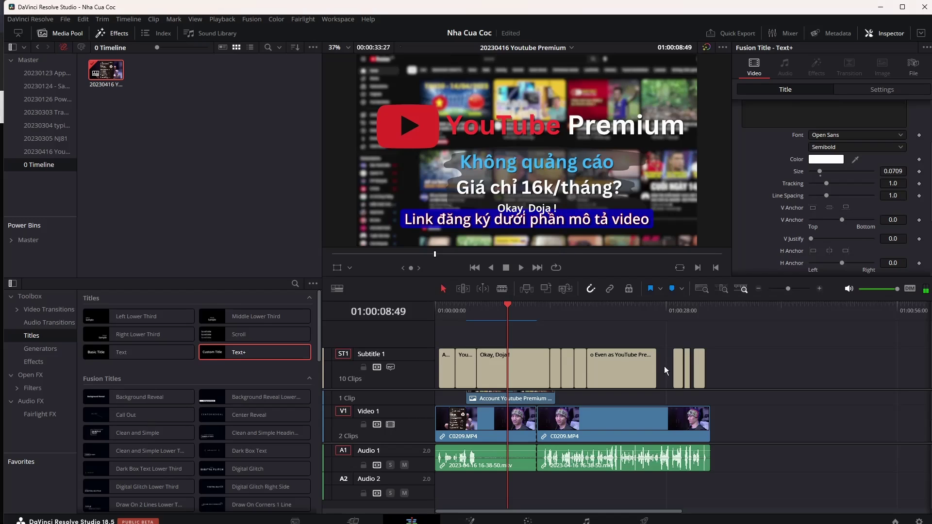
mouse_move(445, 311)
left_mouse_down()
mouse_move(587, 310)
mouse_move(507, 312)
left_mouse_up()
Select the "Okay, Doja !" caption and move the playhead to the "agreed!" caption at 01:00:13:58.
left_click(513, 356)
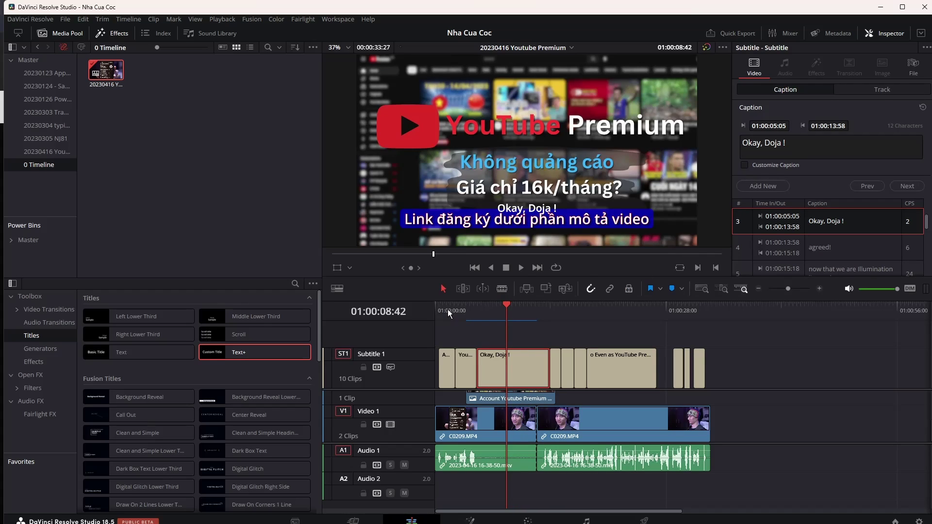
mouse_move(448, 310)
left_mouse_down()
mouse_move(551, 316)
mouse_move(530, 334)
left_mouse_up()
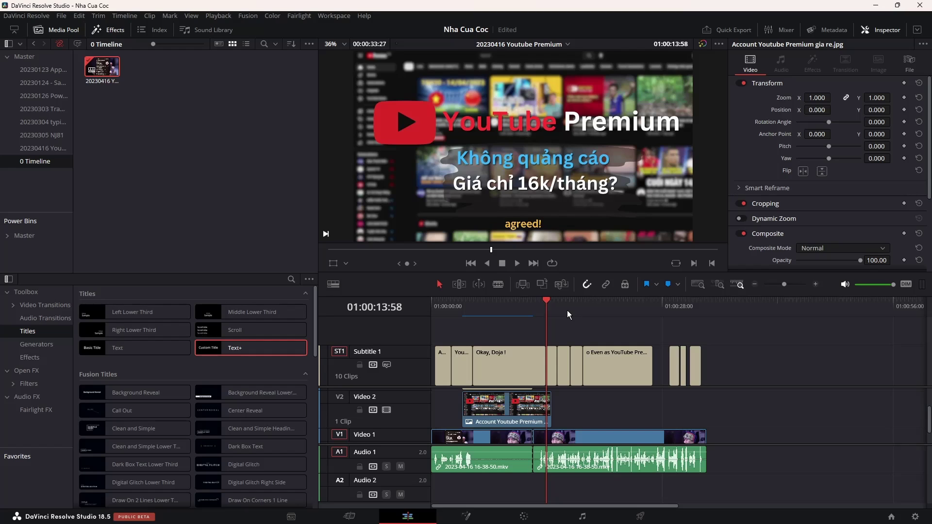
Deselect the subtitle clip in the timeline.
left_click(482, 318)
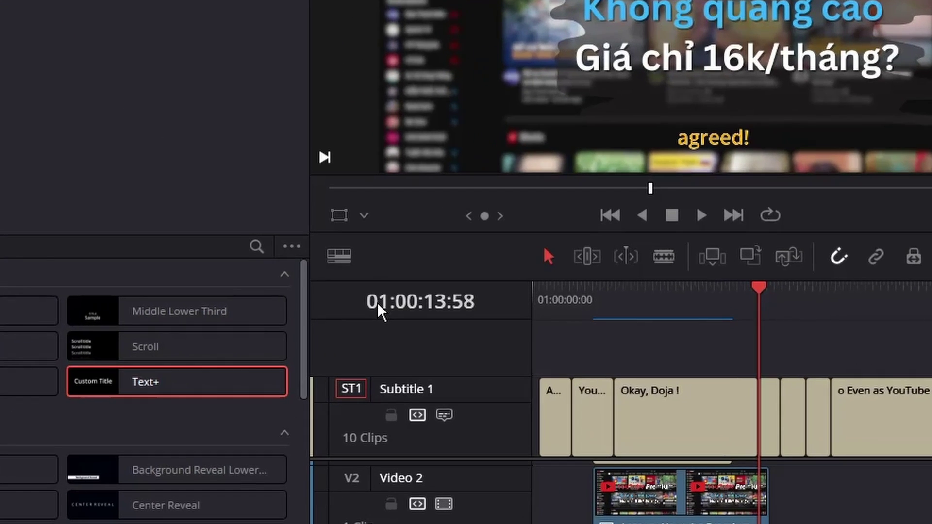
left_click(388, 302)
left_click(386, 302)
left_click(385, 307)
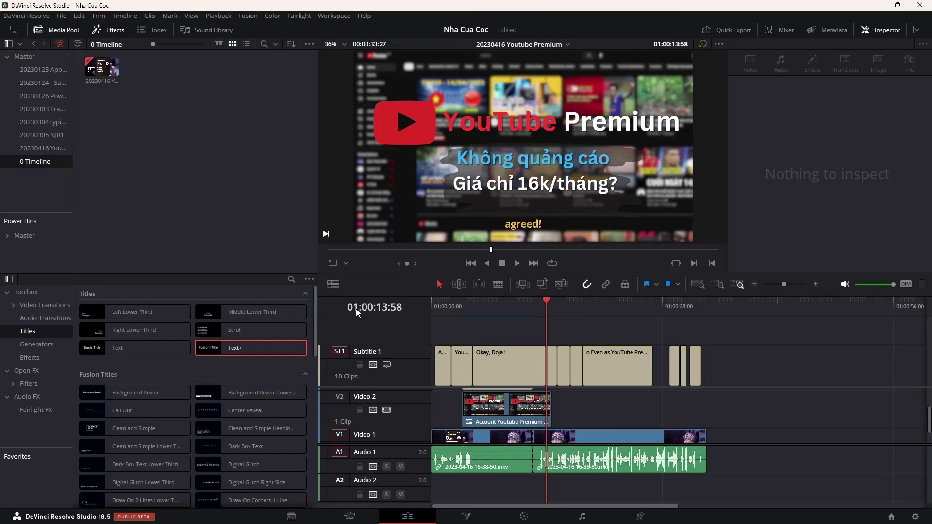
left_click(357, 308)
left_click(356, 309)
Set the timeline's start timecode to 00:00:00:00 and move the playhead to 00:00:09:31.
left_click(100, 68)
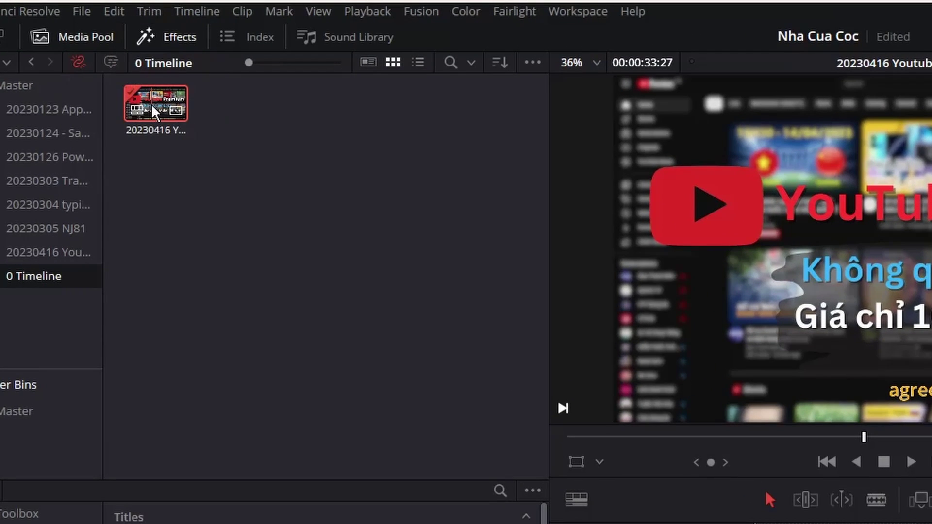
right_click(124, 84)
mouse_move(243, 115)
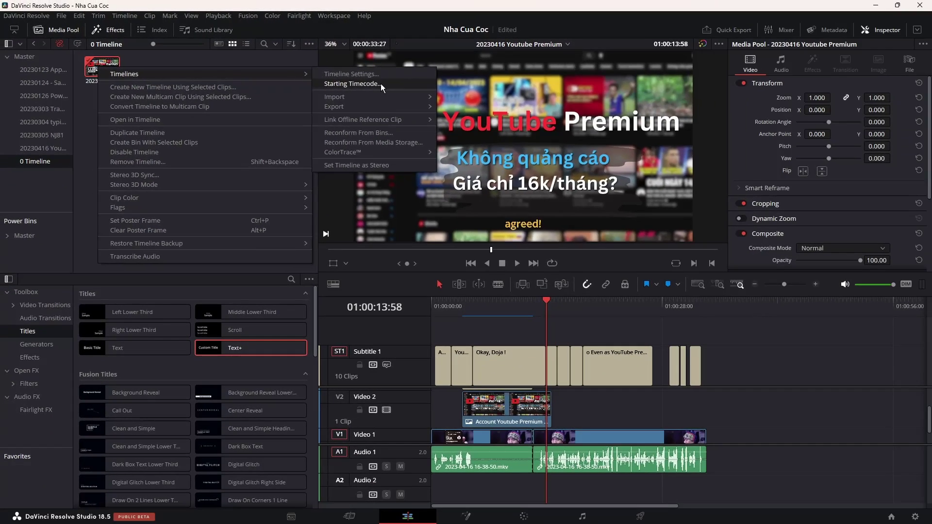
left_click(382, 83)
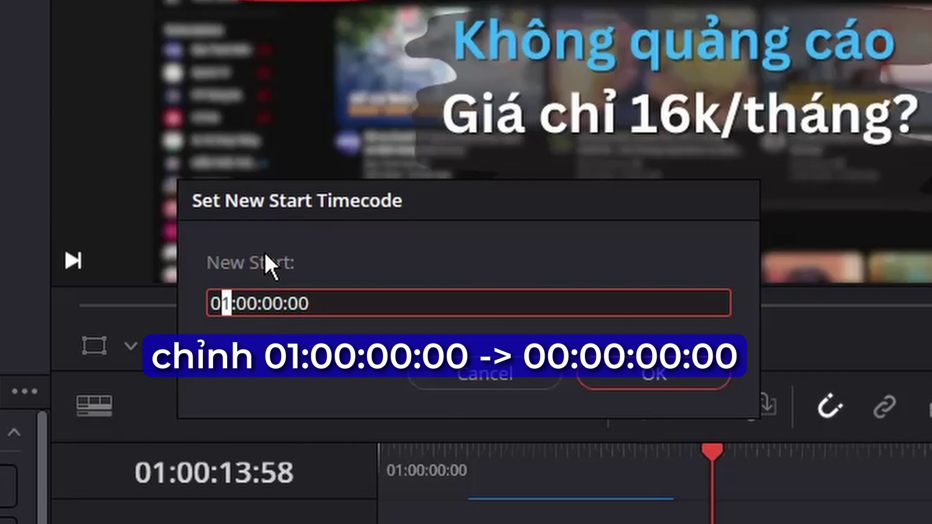
type("0")
left_click(573, 314)
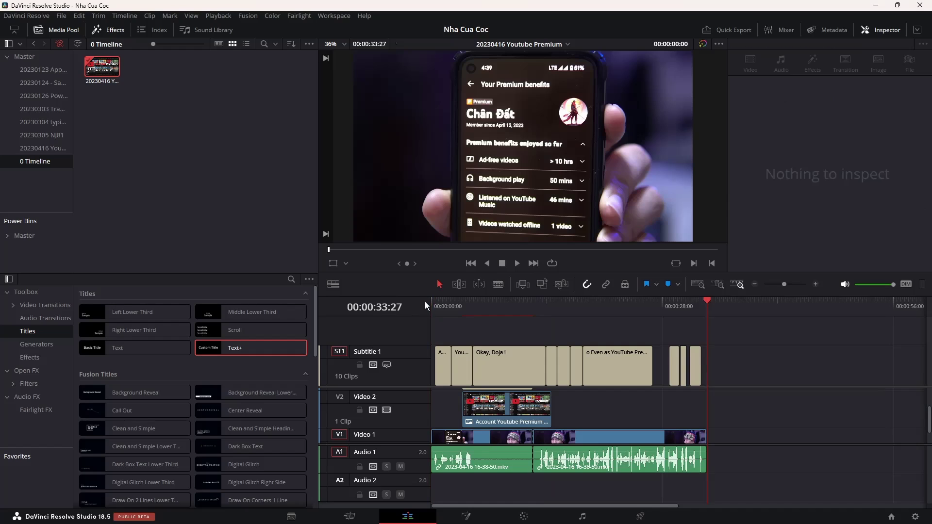
left_click_drag(486, 299, 510, 299)
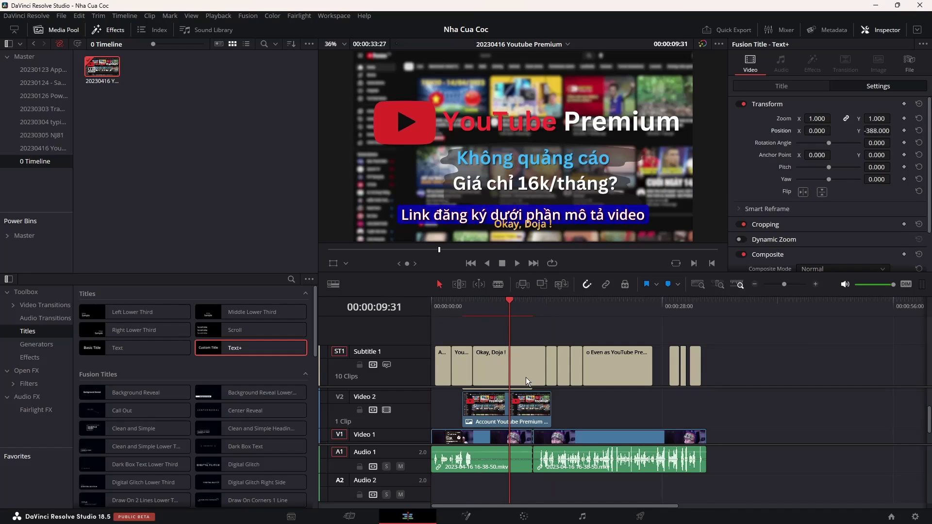
left_click(640, 516)
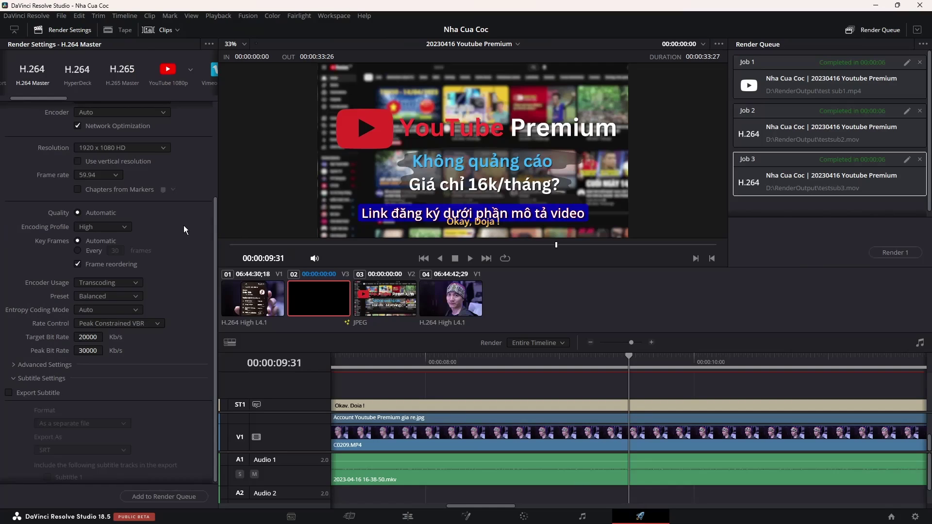
Change the render output file name to testsub5 by removing the old number.
scroll(194, 248, "up", 3)
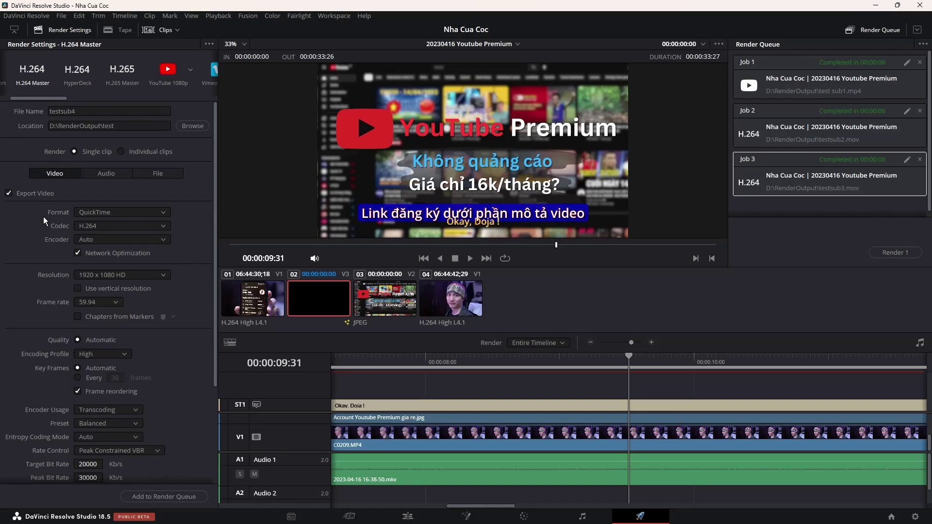
left_click(100, 110)
key("BackSpace")
scroll(171, 248, "down", 4)
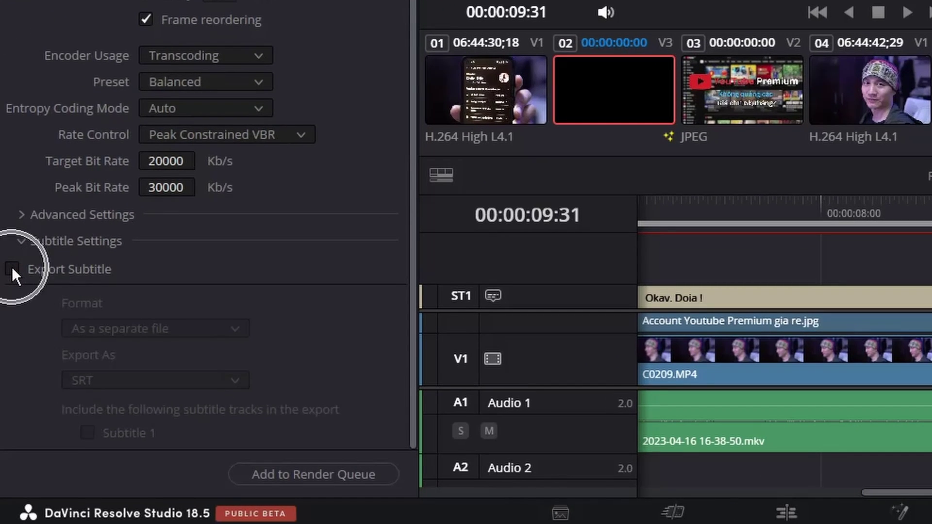
Export the Subtitle 1 track as a separate SRT file, queue the job and render it.
left_click(12, 268)
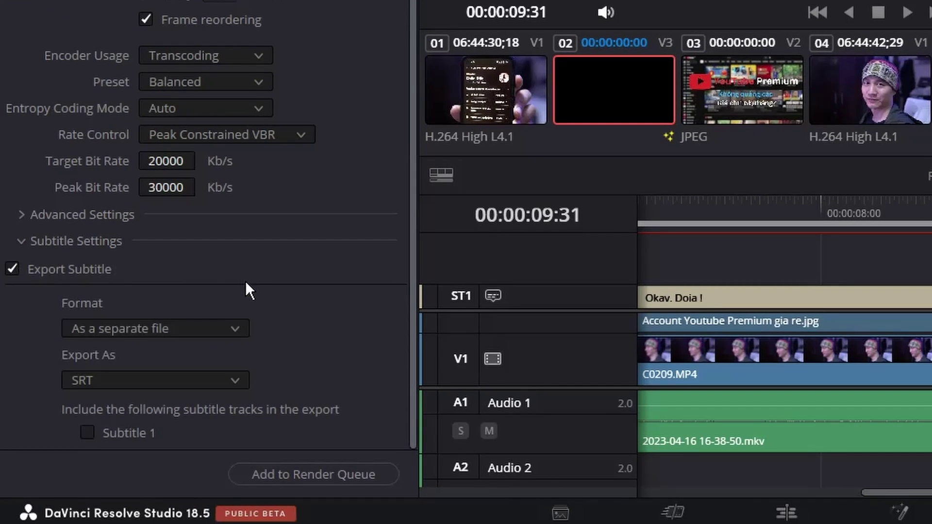
left_click(232, 322)
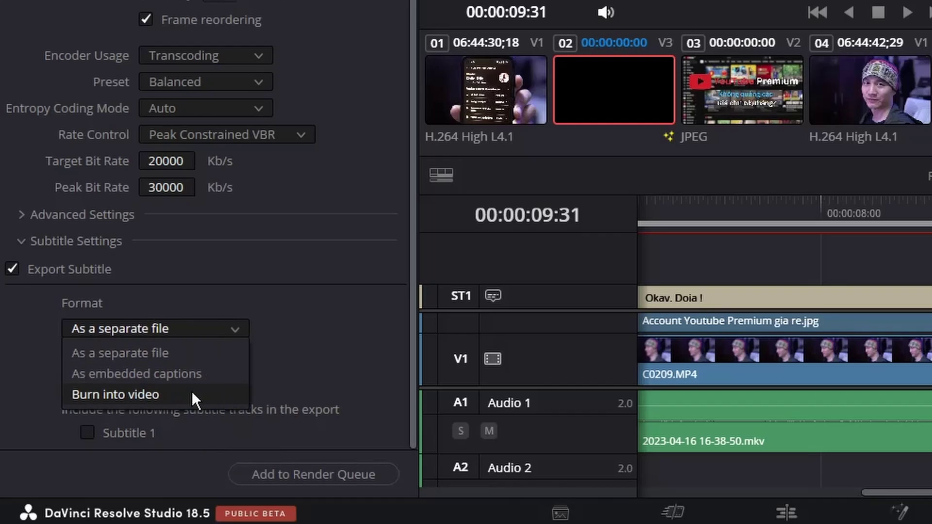
left_click(192, 354)
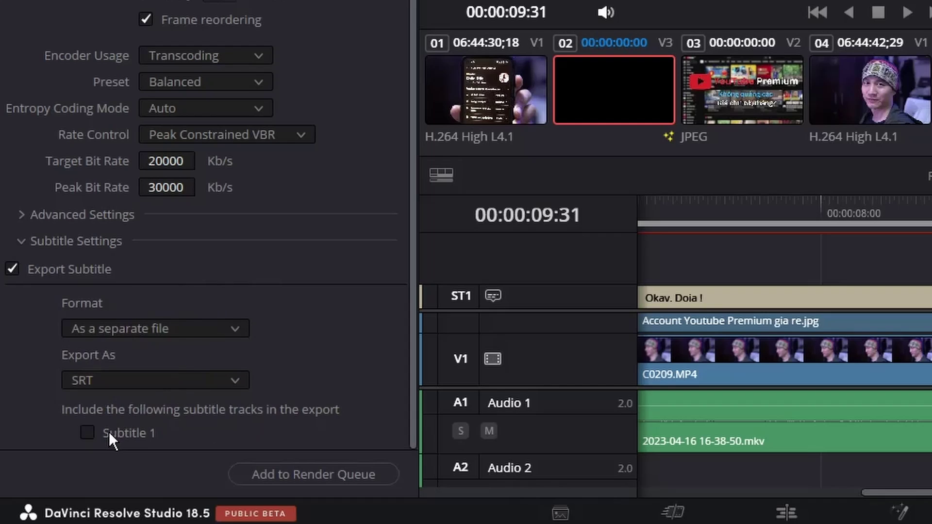
left_click(86, 430)
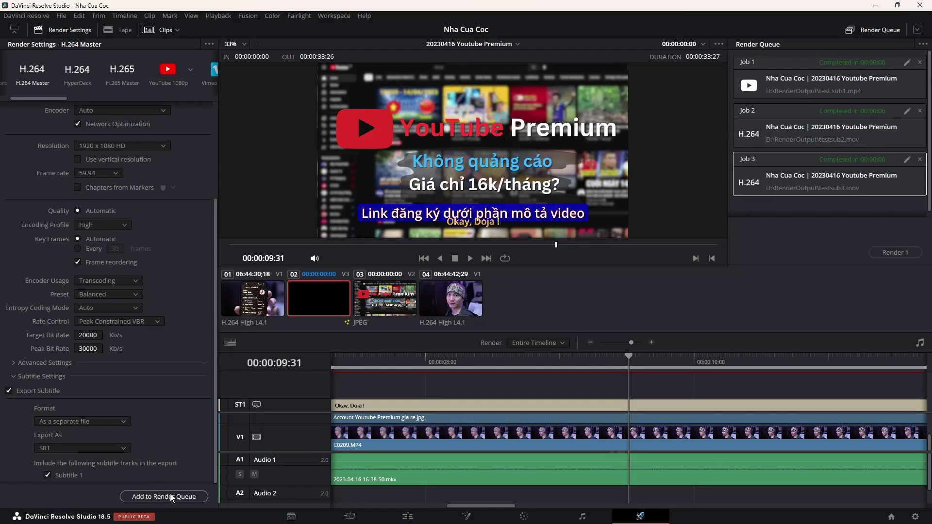
left_click(172, 498)
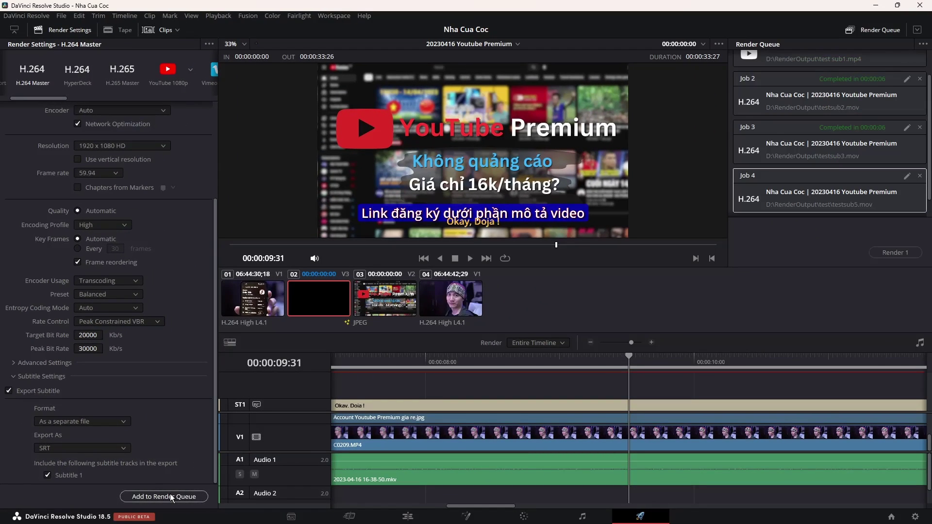
left_click(886, 253)
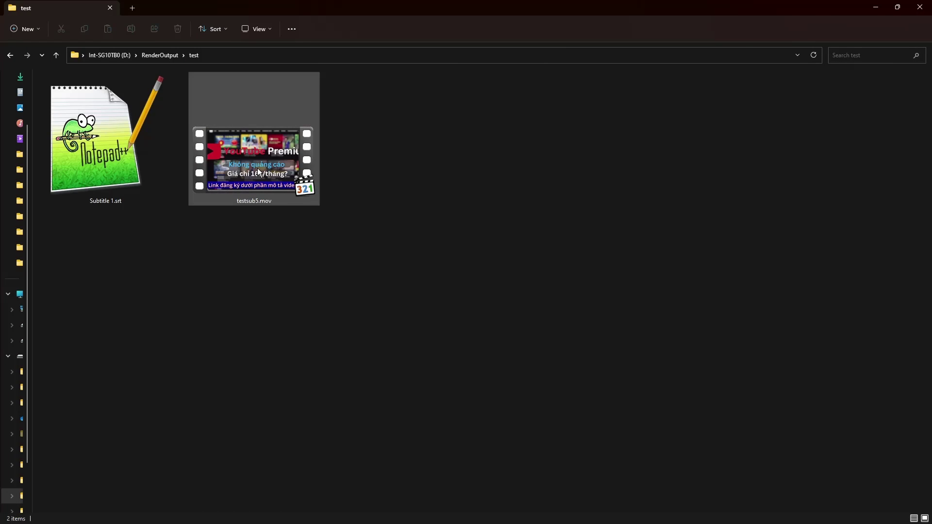
Rename Subtitle 1.srt to testsub5.srt to match the video.
left_click(100, 201)
left_click(108, 200)
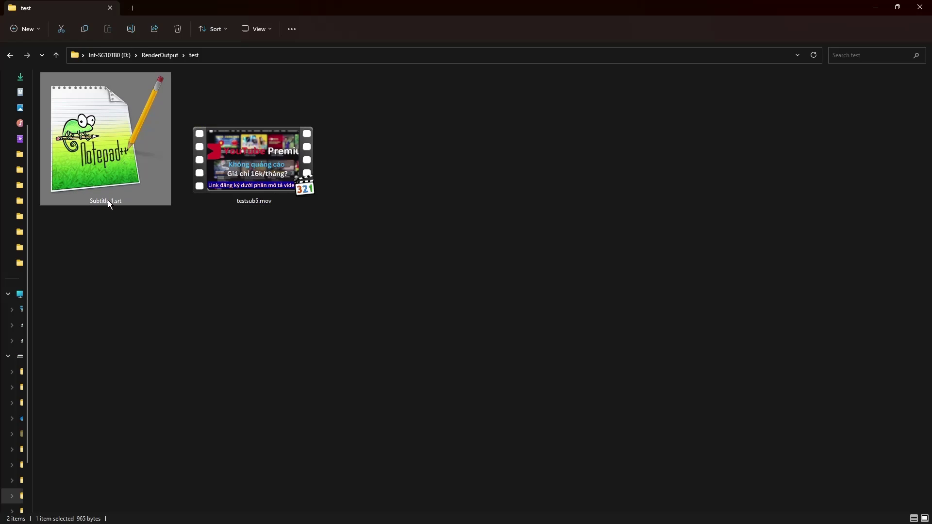
type("testsub5")
key("Return")
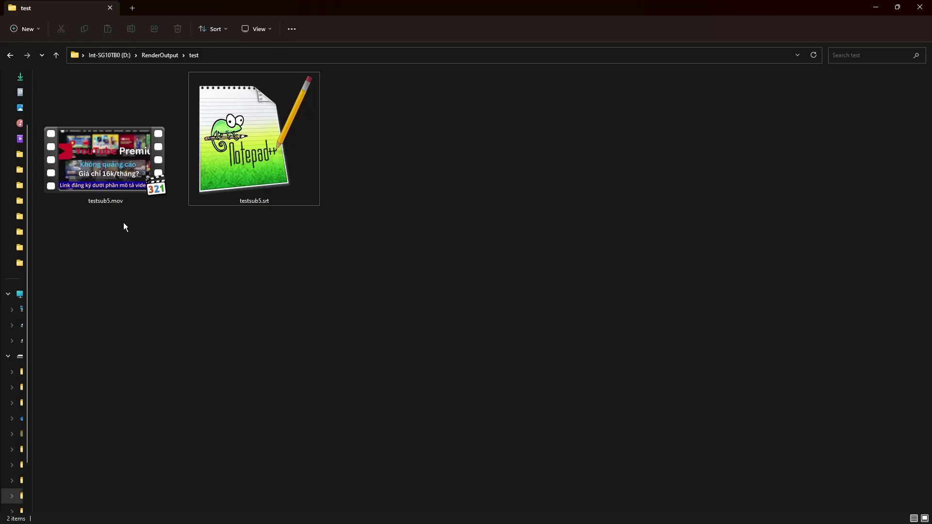
Open testsub5.mov with VLC media player.
left_click(114, 167)
right_click(129, 170)
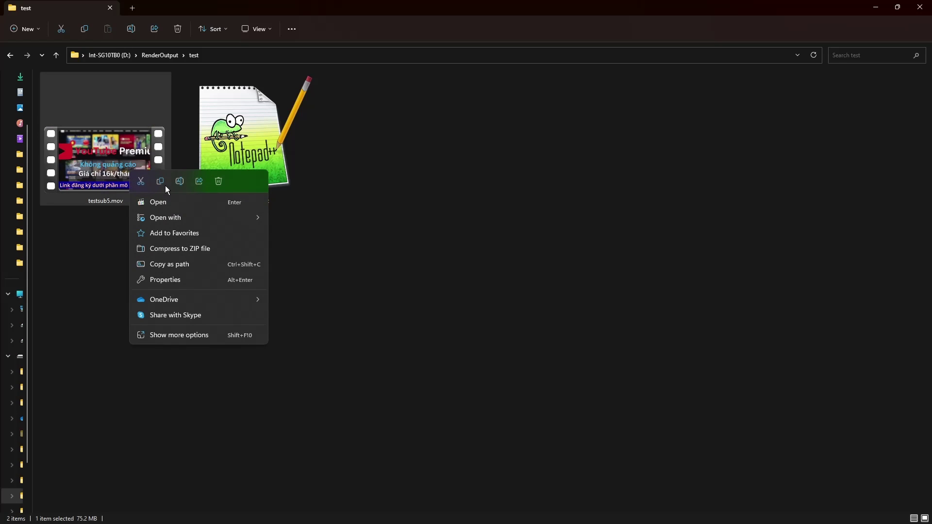
mouse_move(232, 218)
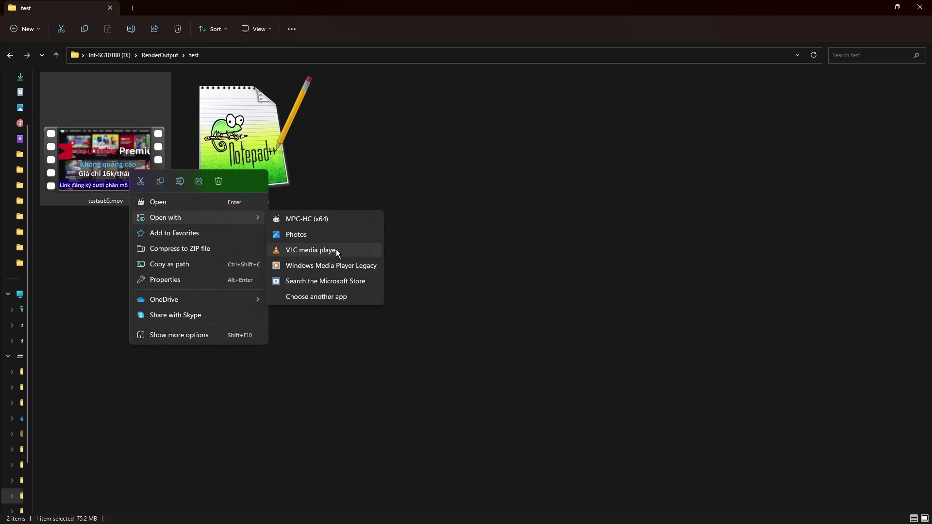
left_click(337, 251)
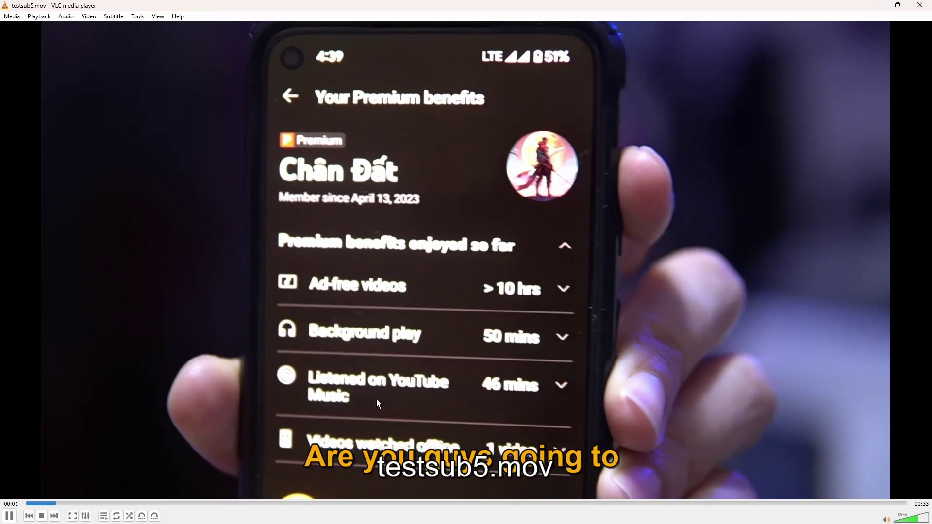